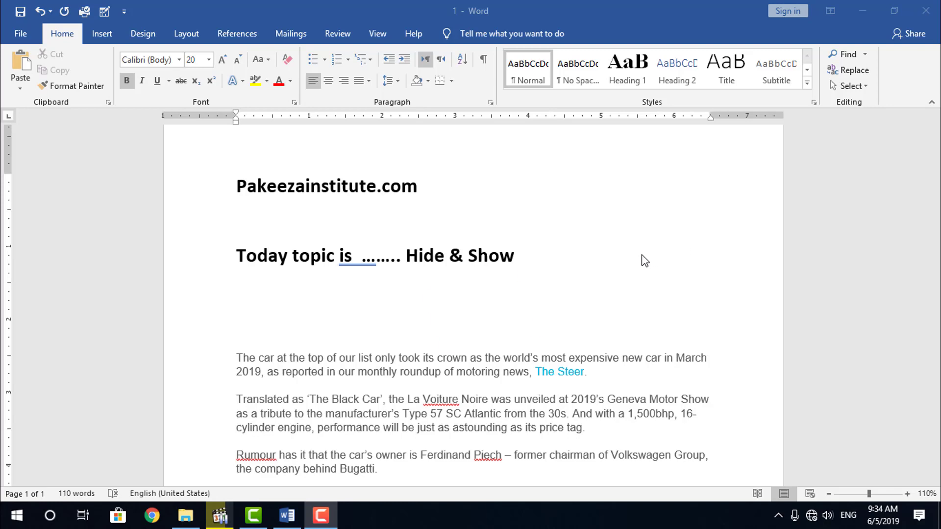
# Place the insertion point at the end of the Hide & Show heading.
pyautogui.scroll(-1, 468, 357)
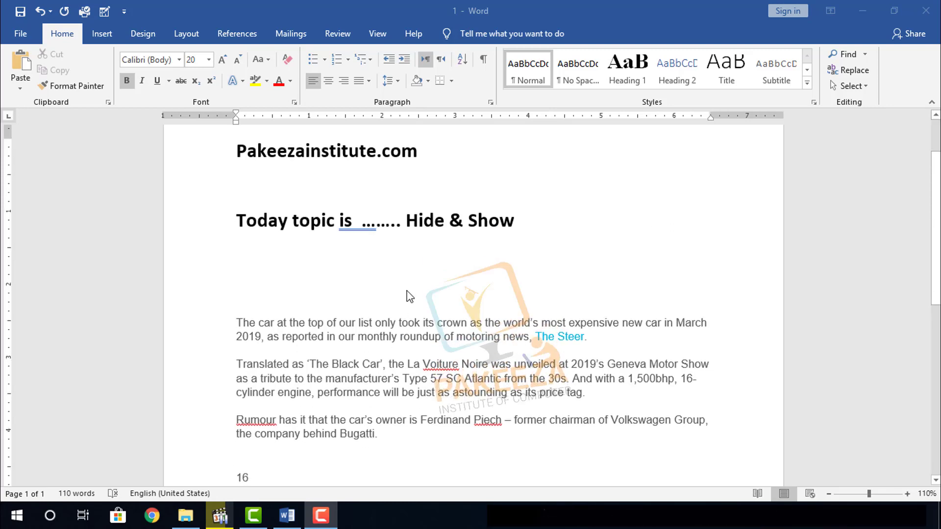
pyautogui.scroll(1, 406, 293)
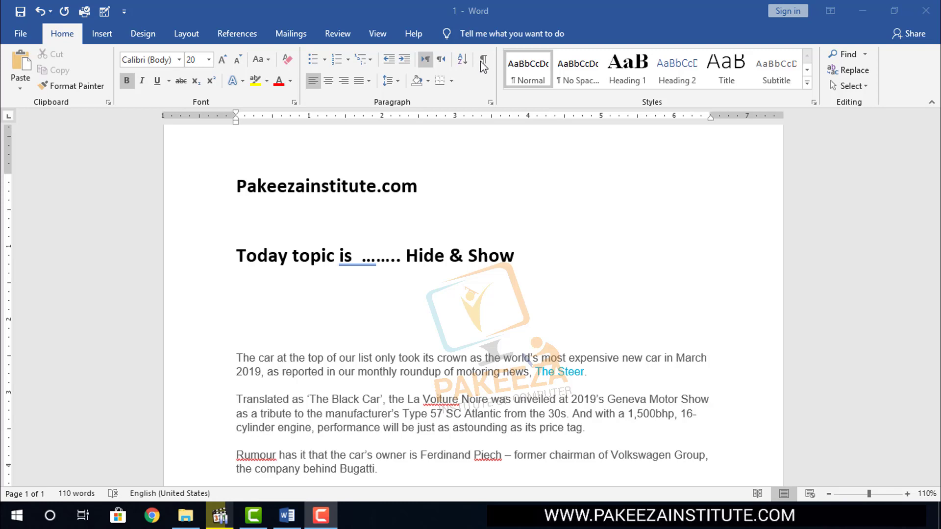
pyautogui.click(525, 7)
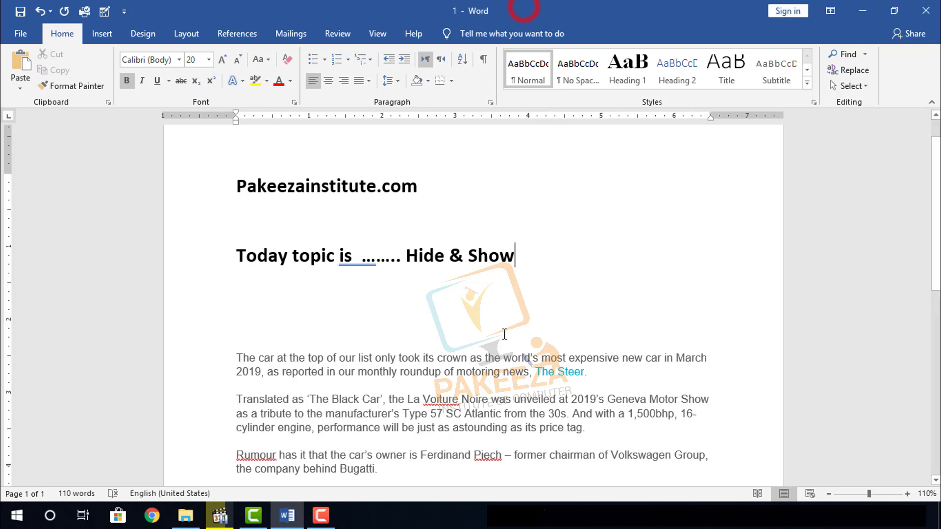
pyautogui.click(530, 259)
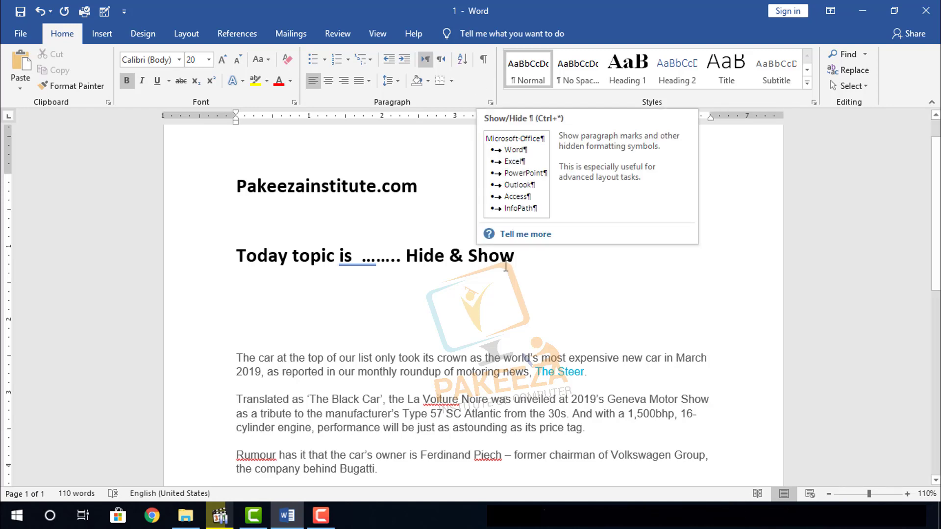
pyautogui.click(524, 267)
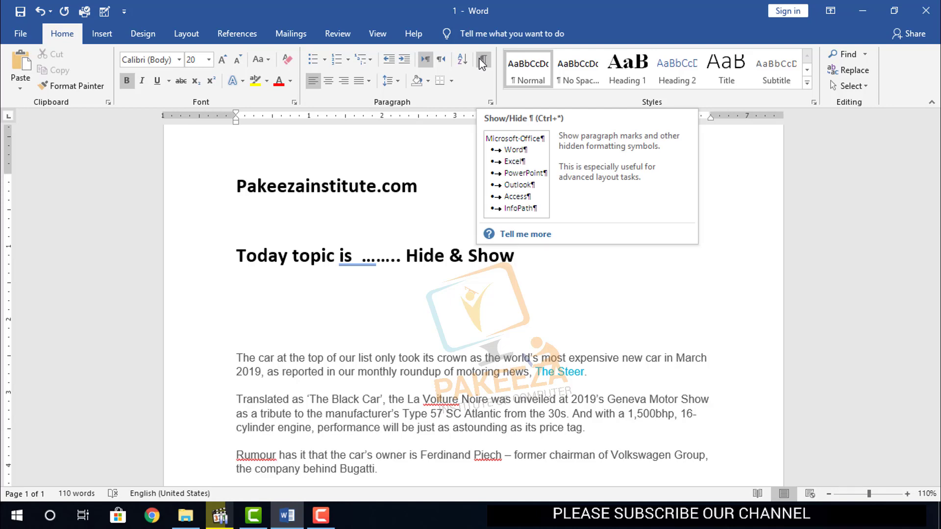
# Drag upward from the Bugatti line to select the three car paragraphs.
pyautogui.click(566, 5)
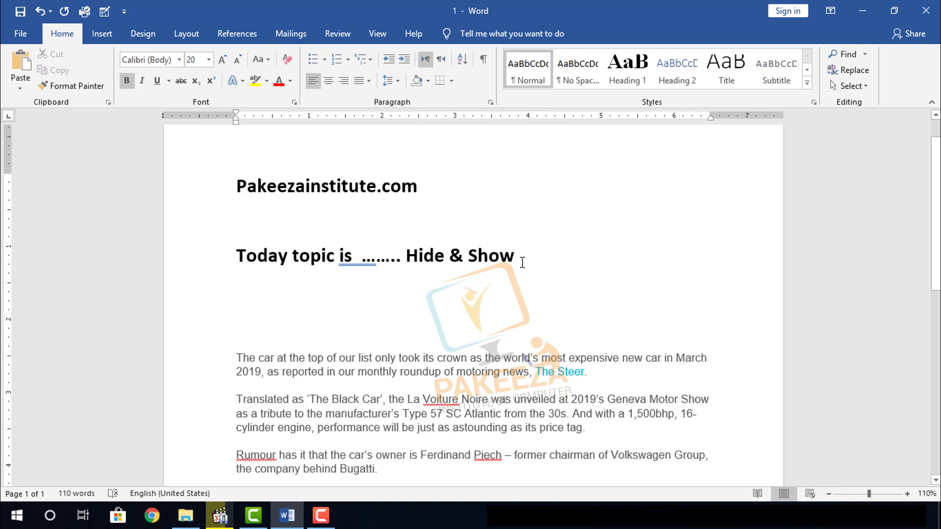
pyautogui.scroll(-1, 522, 260)
pyautogui.click(524, 227)
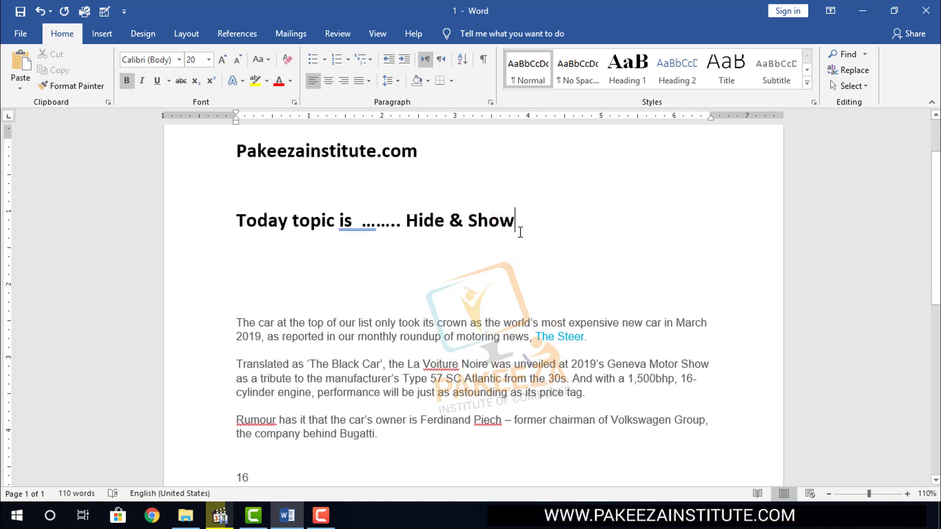
pyautogui.click(524, 225)
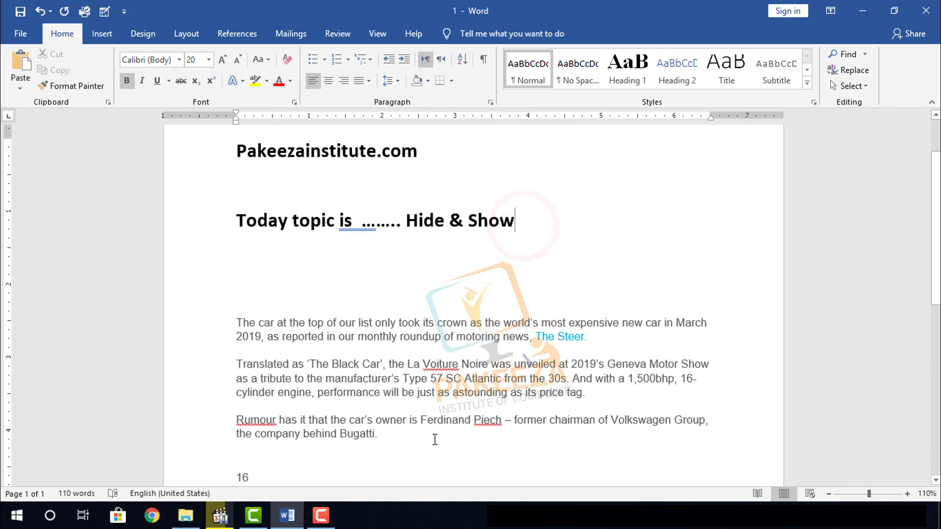
pyautogui.moveTo(384, 437)
pyautogui.mouseDown()
pyautogui.moveTo(255, 375)
pyautogui.moveTo(236, 322)
pyautogui.mouseUp()
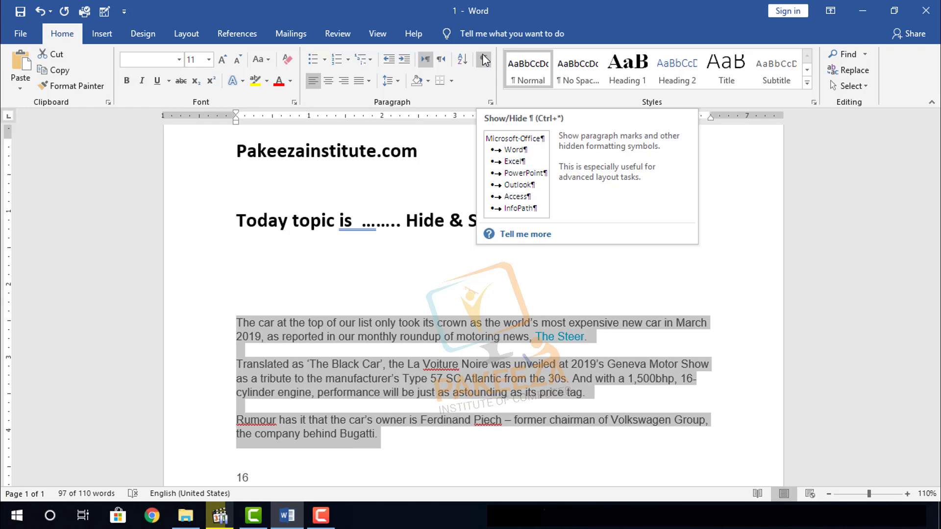
pyautogui.click(484, 59)
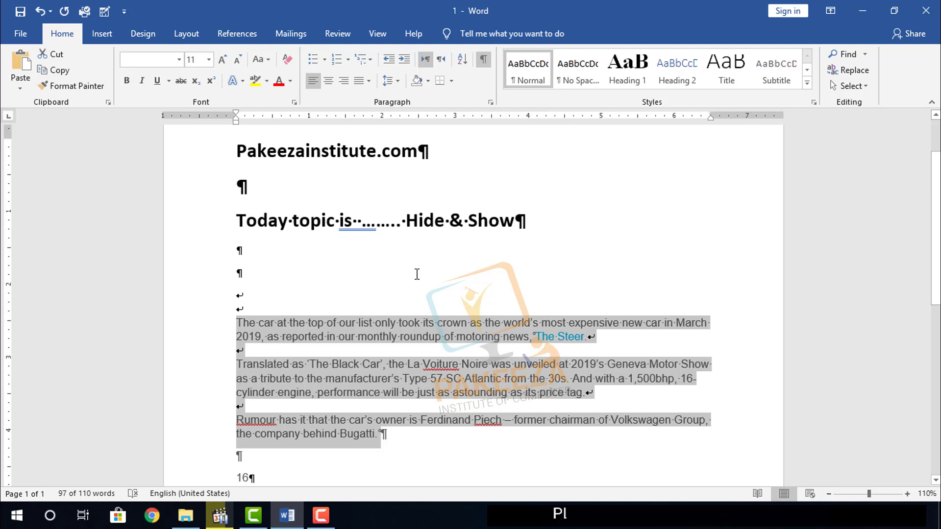
pyautogui.scroll(-1, 409, 268)
pyautogui.scroll(-2, 409, 267)
pyautogui.scroll(-2, 290, 401)
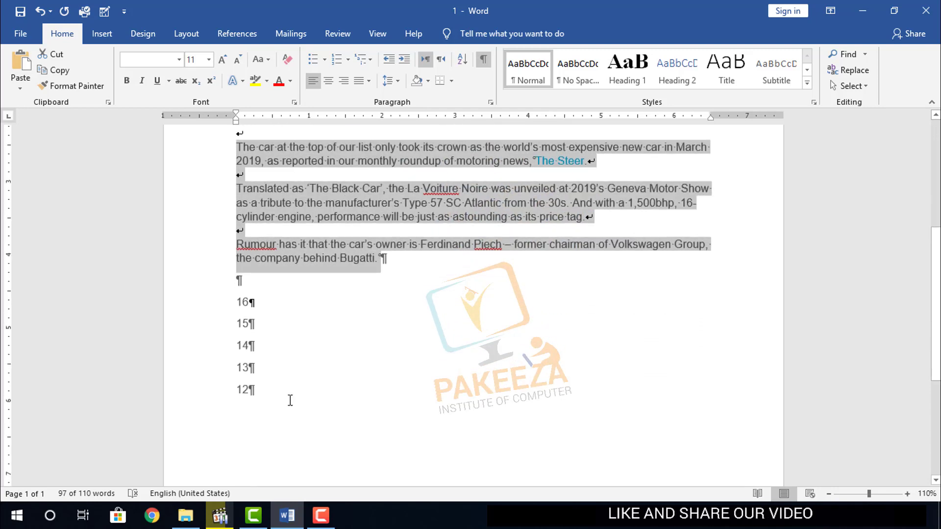
pyautogui.scroll(4, 268, 392)
pyautogui.scroll(1, 267, 391)
pyautogui.scroll(1, 267, 391)
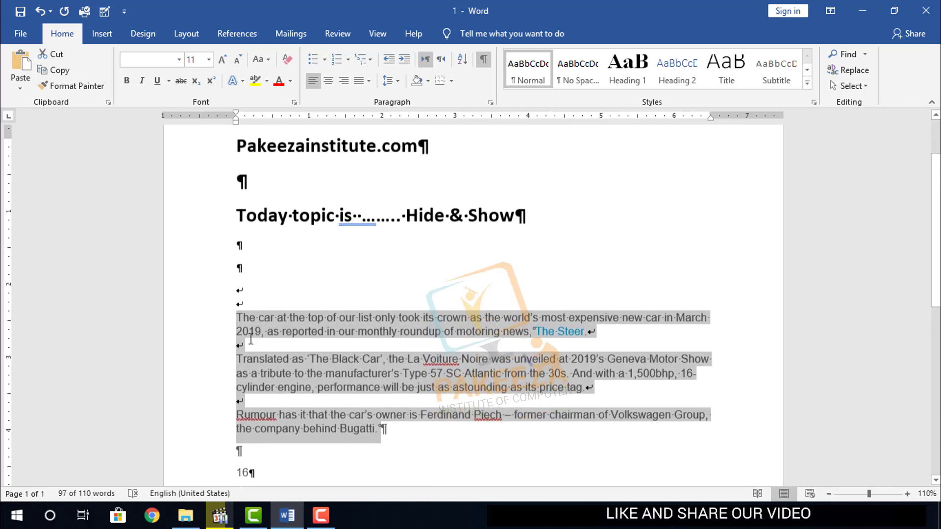
pyautogui.scroll(1, 267, 390)
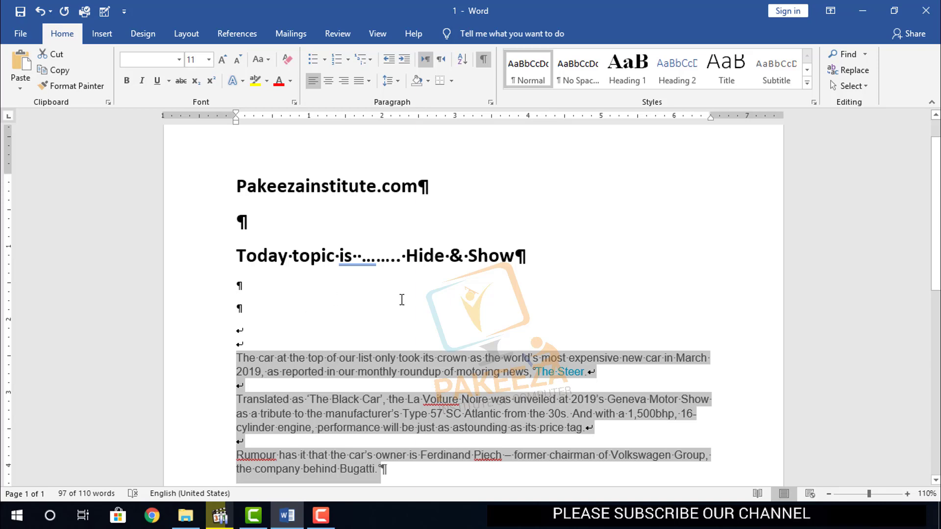
pyautogui.scroll(-4, 402, 300)
pyautogui.scroll(4, 402, 300)
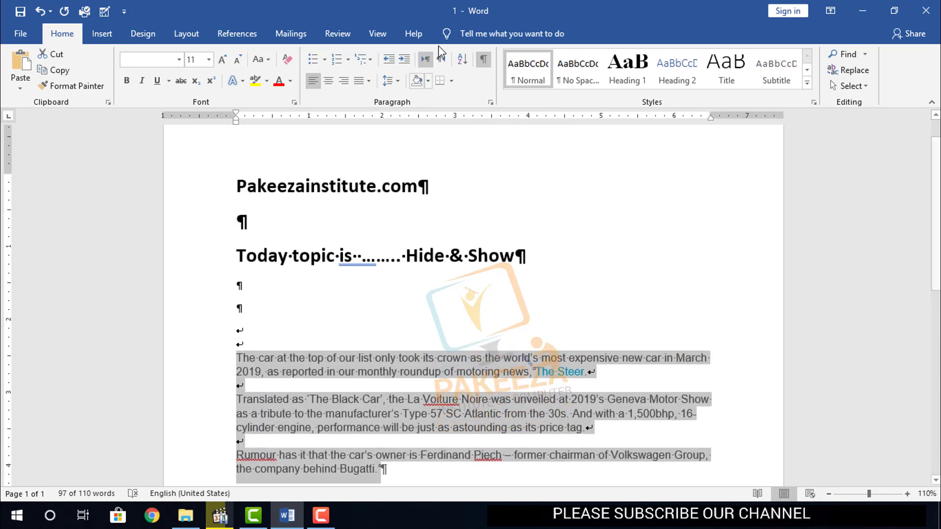
pyautogui.click(483, 60)
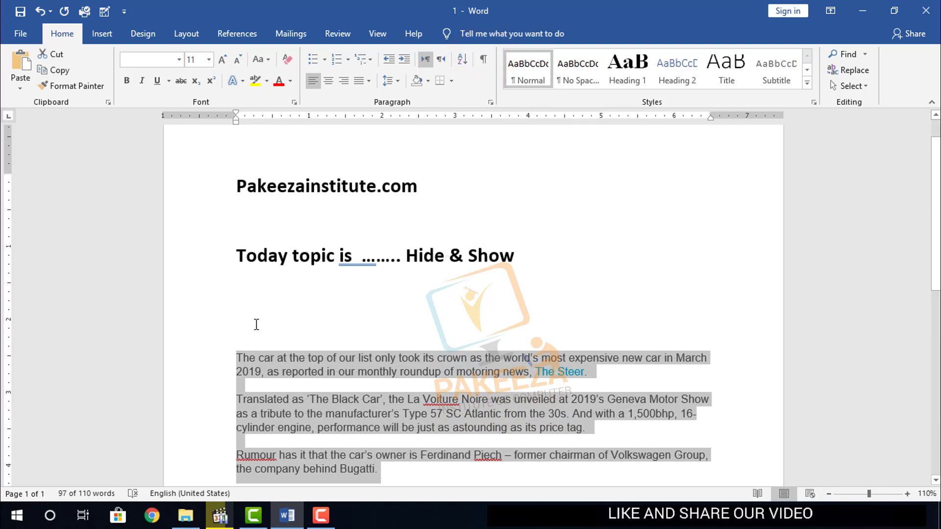
# Type an indented 'pakeeza' line on the empty line under the heading, then start a new line.
pyautogui.click(252, 310)
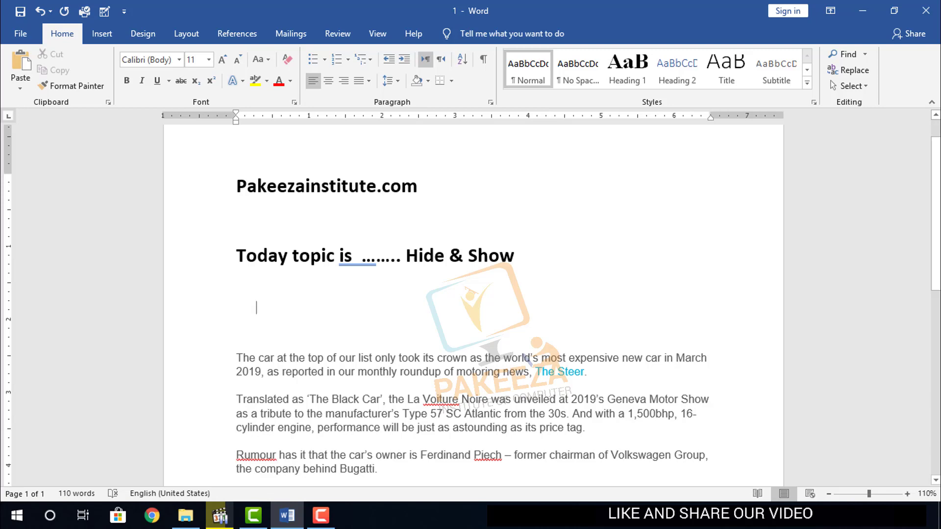
pyautogui.write('pakee')
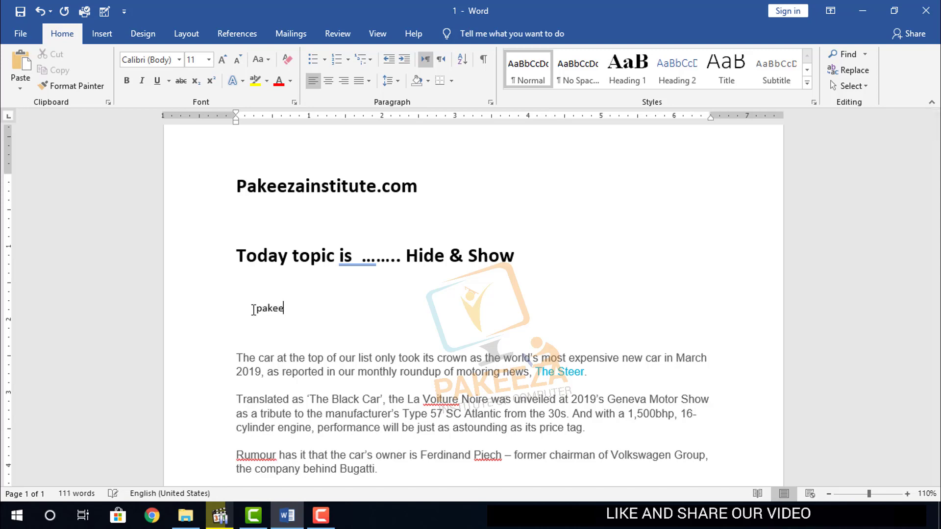
pyautogui.write('za')
pyautogui.press('Return')
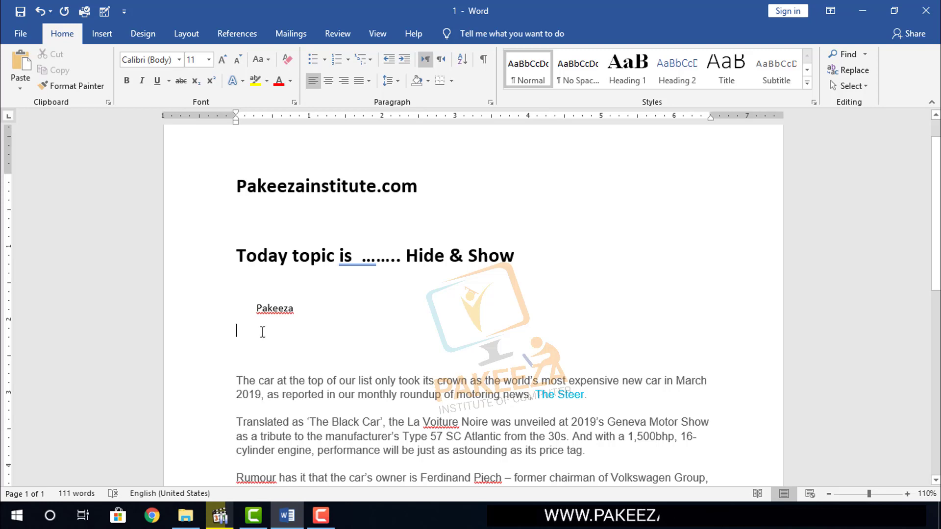
# Clear the highlight below Pakeeza and turn on Show/Hide ¶ formatting marks.
pyautogui.click(294, 333)
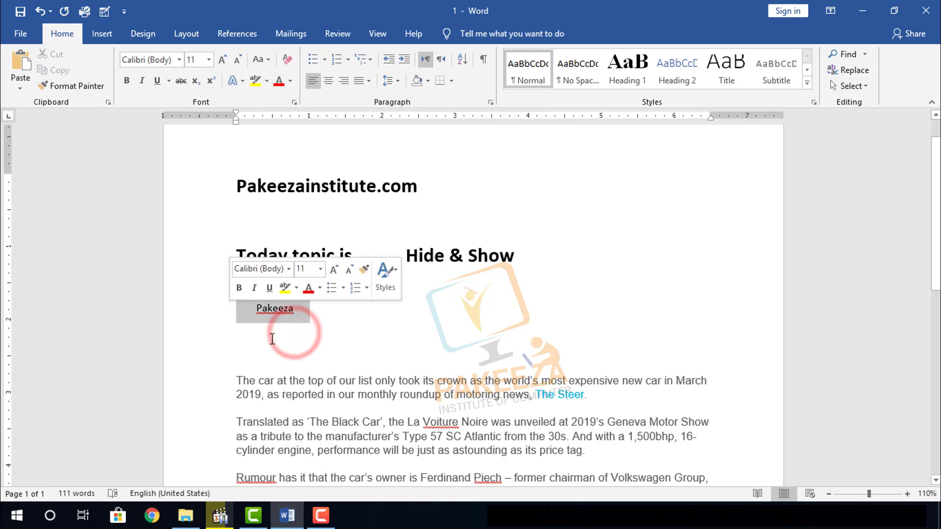
pyautogui.click(300, 339)
pyautogui.click(484, 61)
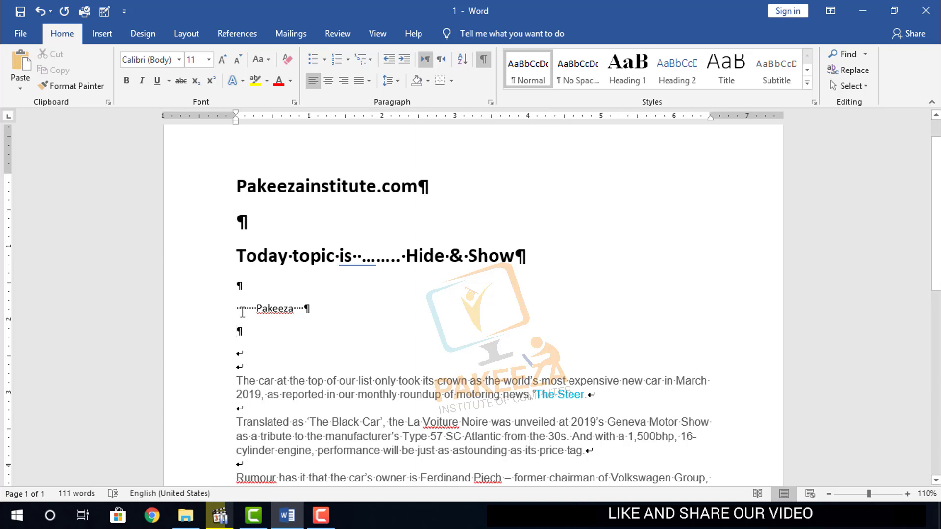
pyautogui.click(908, 494)
pyautogui.click(908, 494)
pyautogui.click(907, 493)
pyautogui.click(908, 494)
pyautogui.click(908, 494)
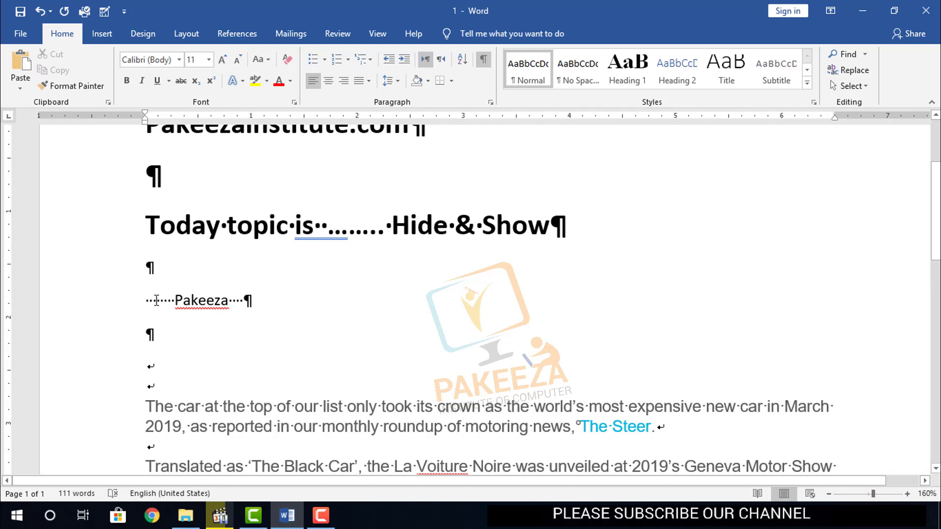
pyautogui.moveTo(146, 301); pyautogui.dragTo(172, 302)
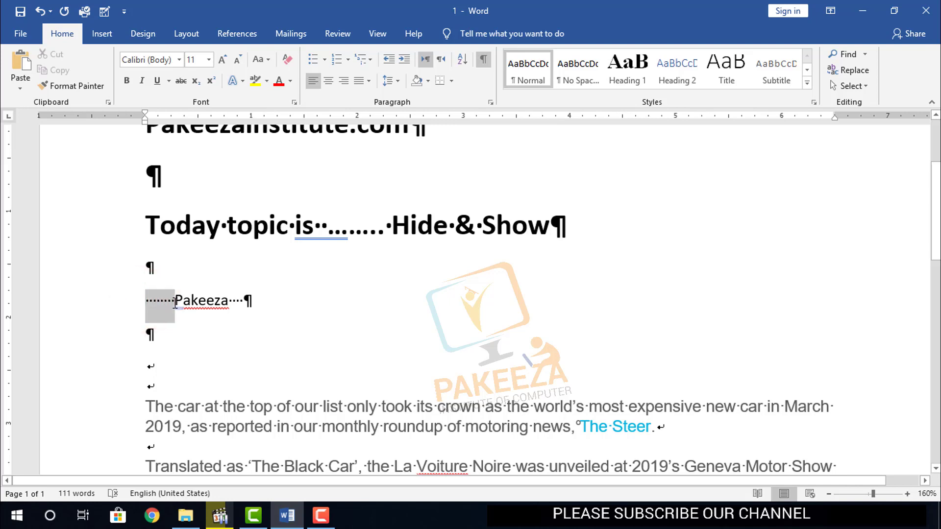
pyautogui.moveTo(174, 302); pyautogui.dragTo(152, 324)
pyautogui.click(228, 328)
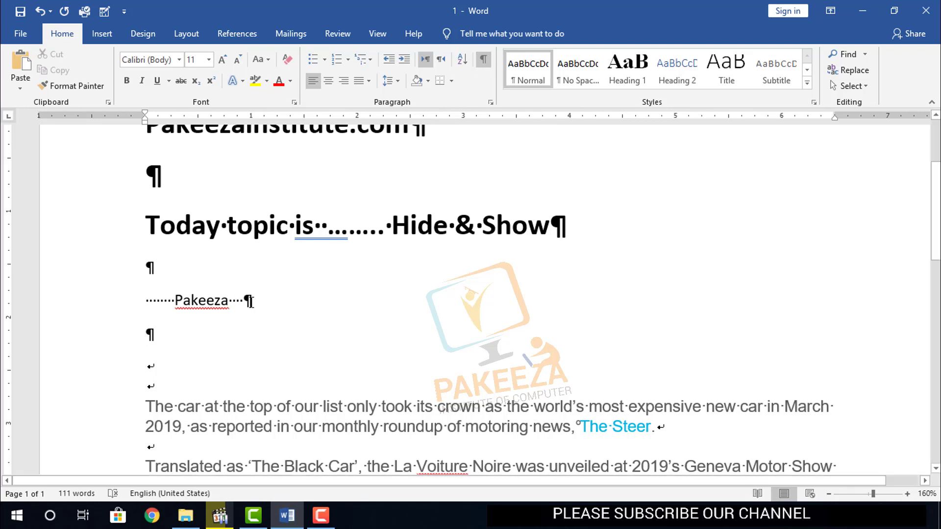
pyautogui.click(250, 301)
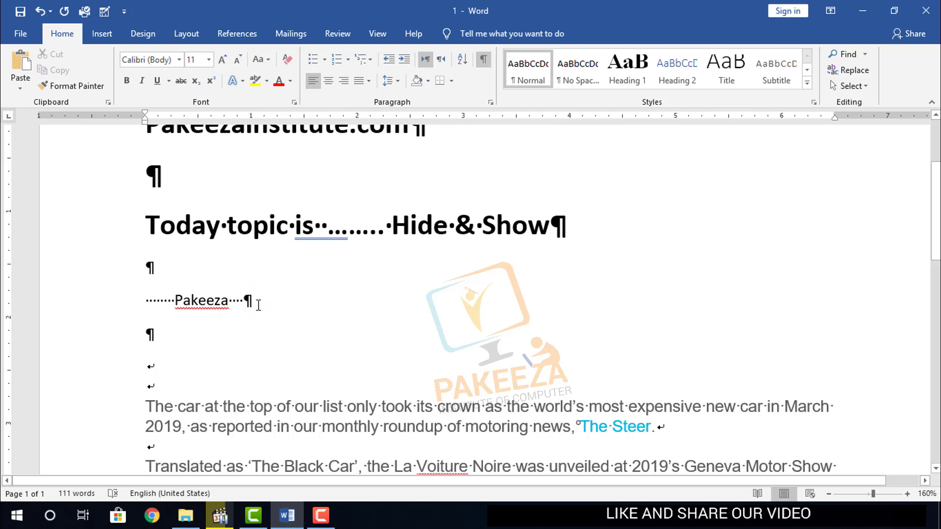
pyautogui.scroll(3, 259, 300)
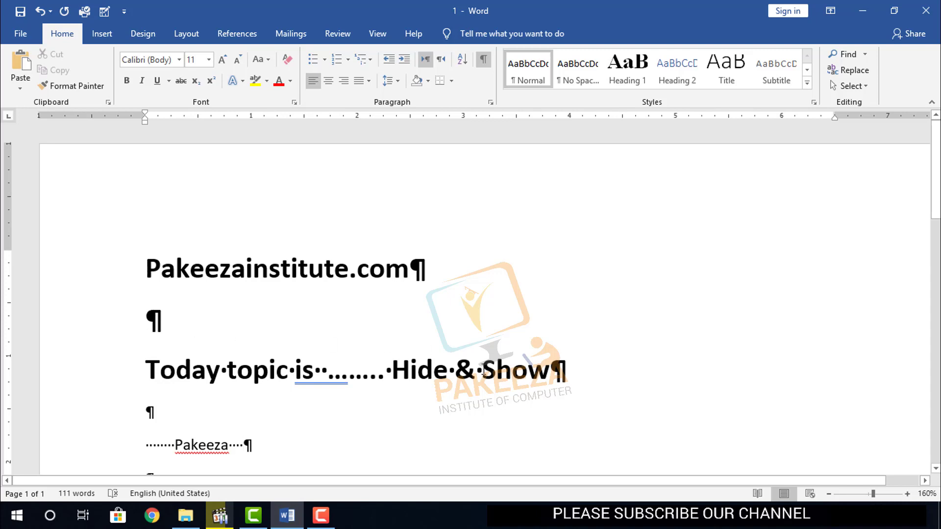
pyautogui.scroll(-5, 446, 389)
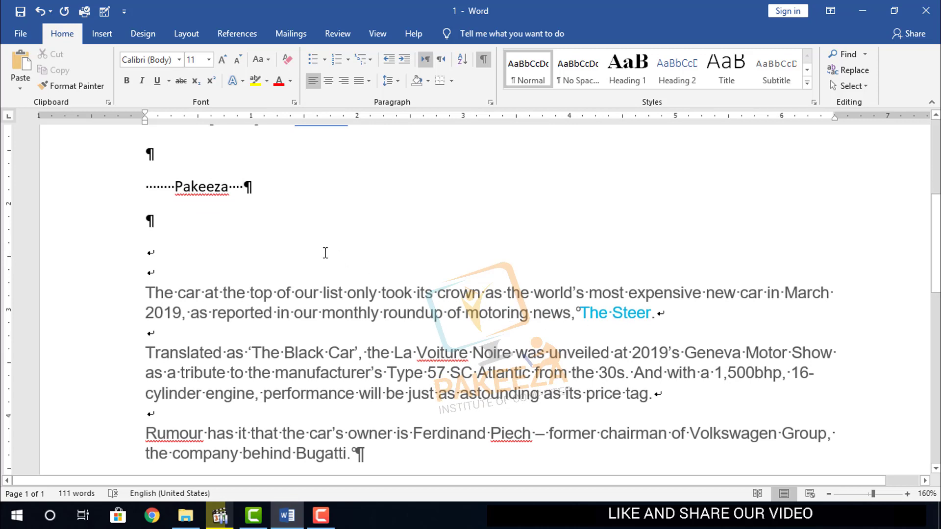
# Put the insertion point after the Pakeeza line and hide the formatting marks.
pyautogui.click(151, 253)
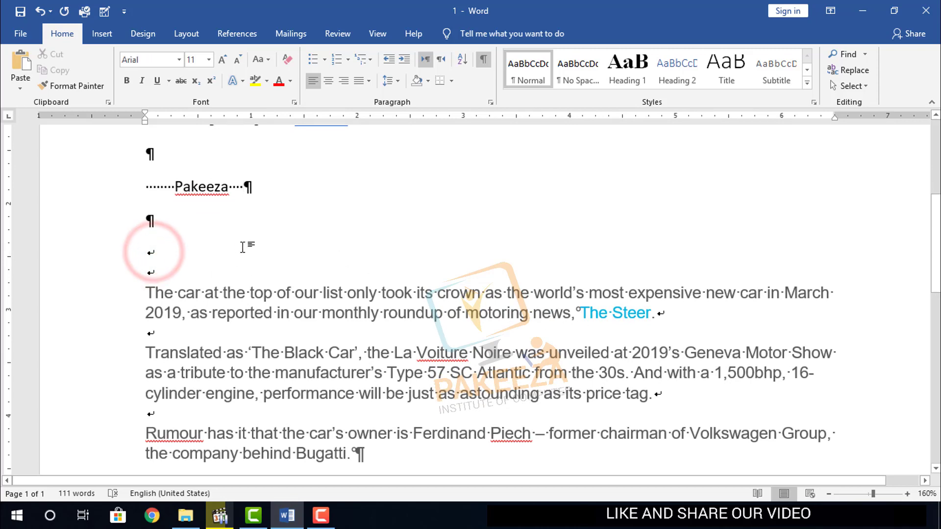
pyautogui.scroll(5, 245, 247)
pyautogui.click(271, 324)
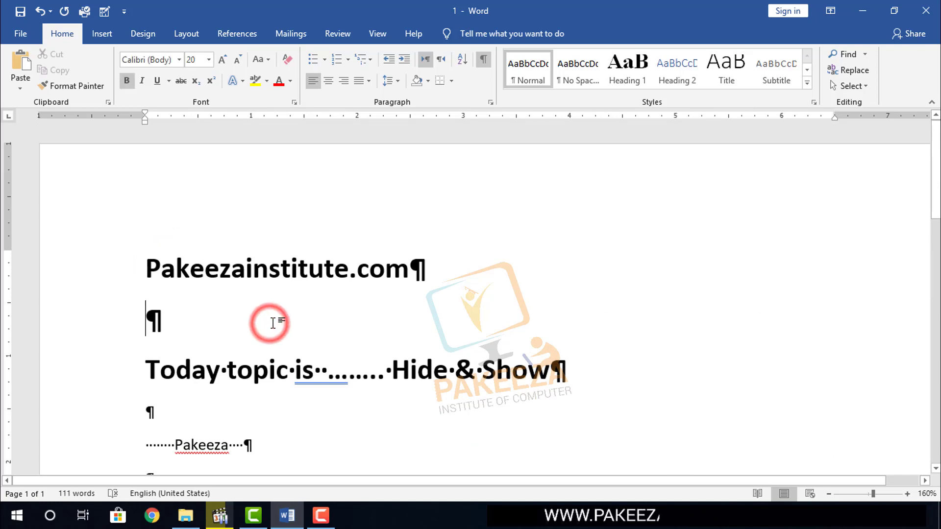
pyautogui.click(316, 441)
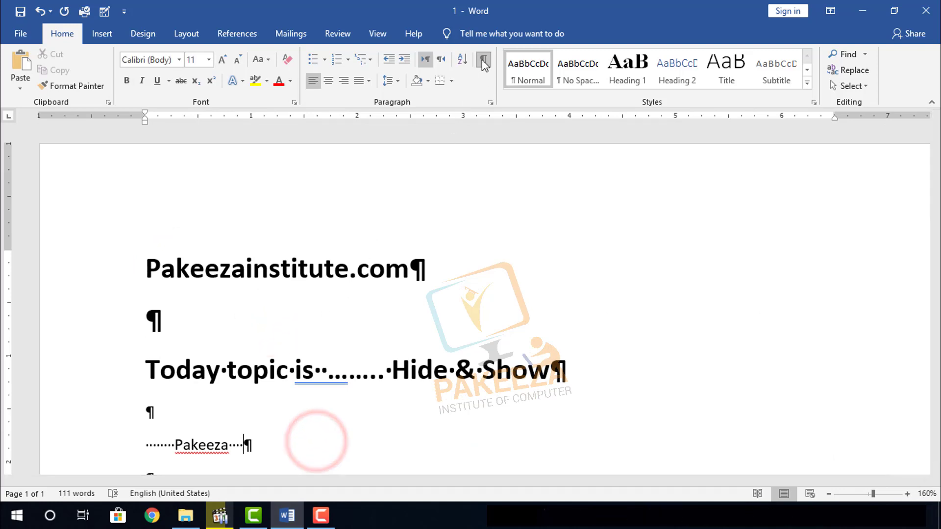
pyautogui.click(450, 25)
pyautogui.click(484, 61)
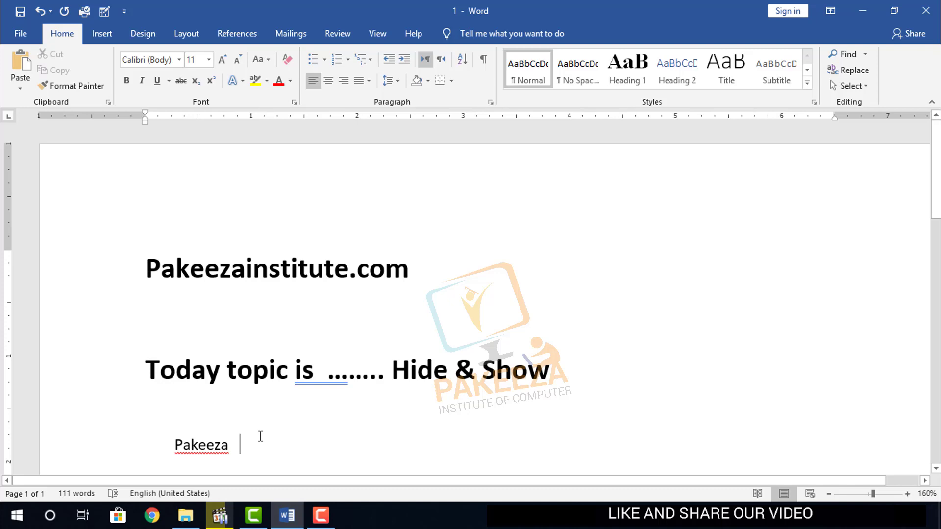
# Add an empty paragraph below Pakeeza and turn Show/Hide ¶ back on.
pyautogui.press('Return')
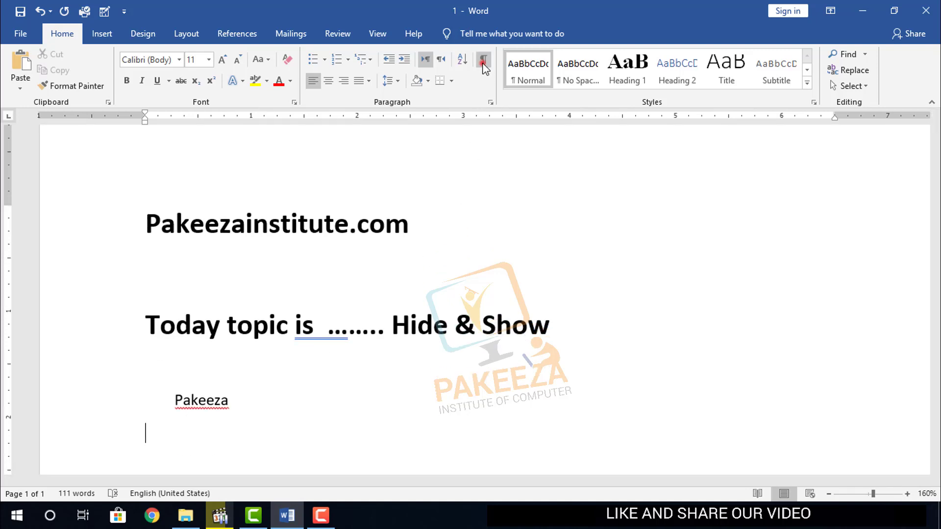
pyautogui.click(484, 59)
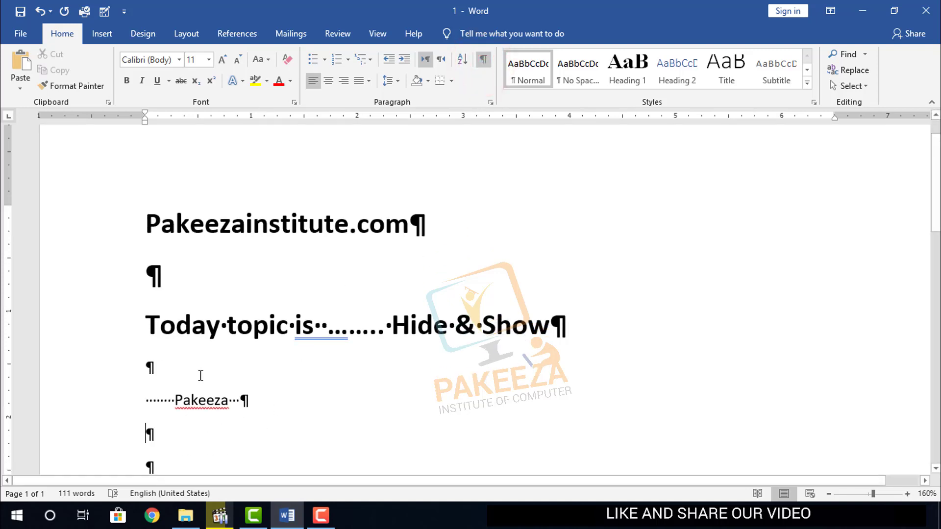
pyautogui.scroll(-5, 201, 373)
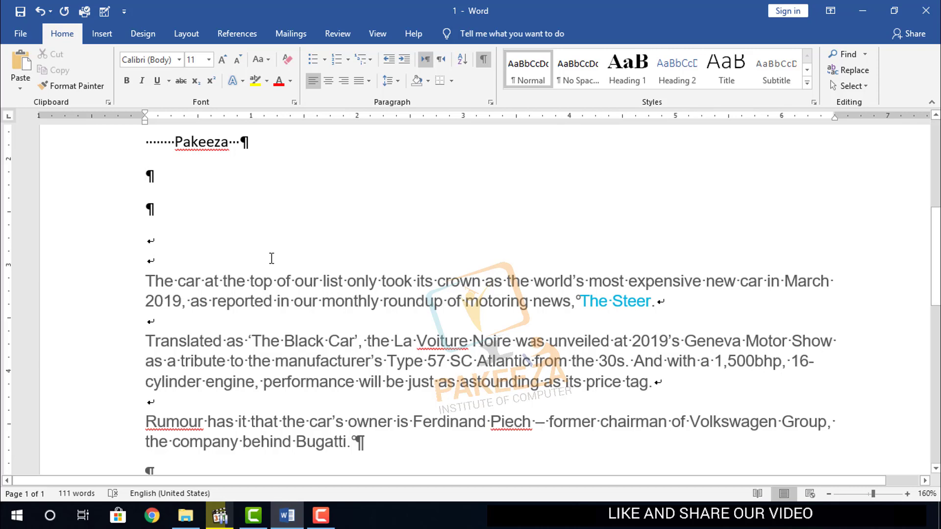
pyautogui.scroll(3, 453, 243)
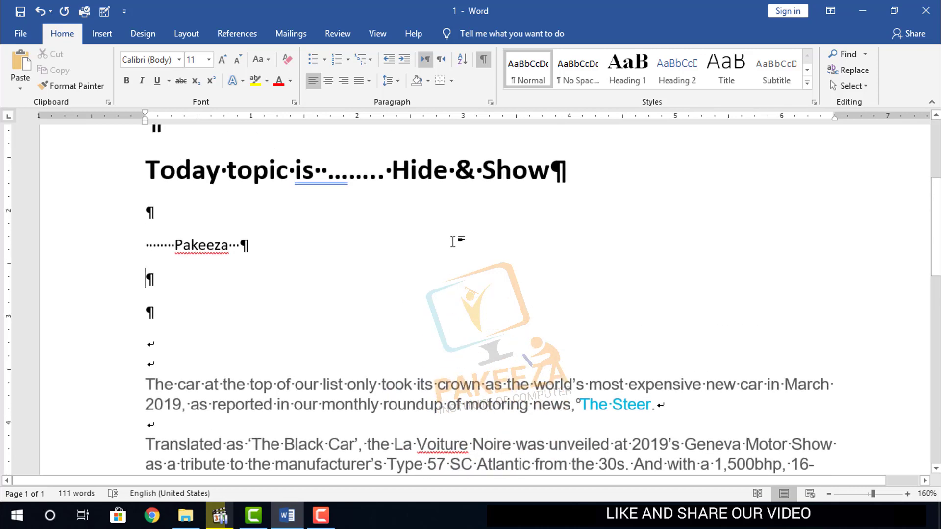
pyautogui.scroll(-3, 453, 242)
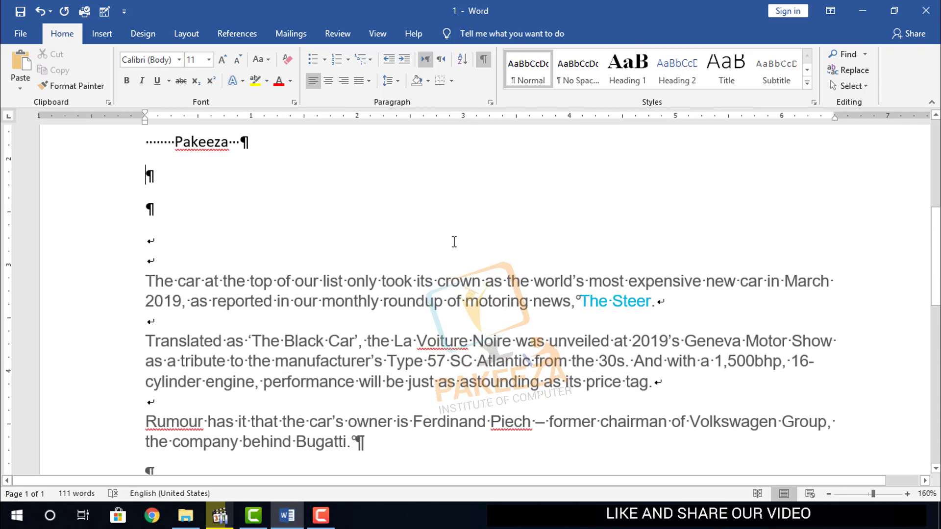
pyautogui.scroll(-5, 453, 243)
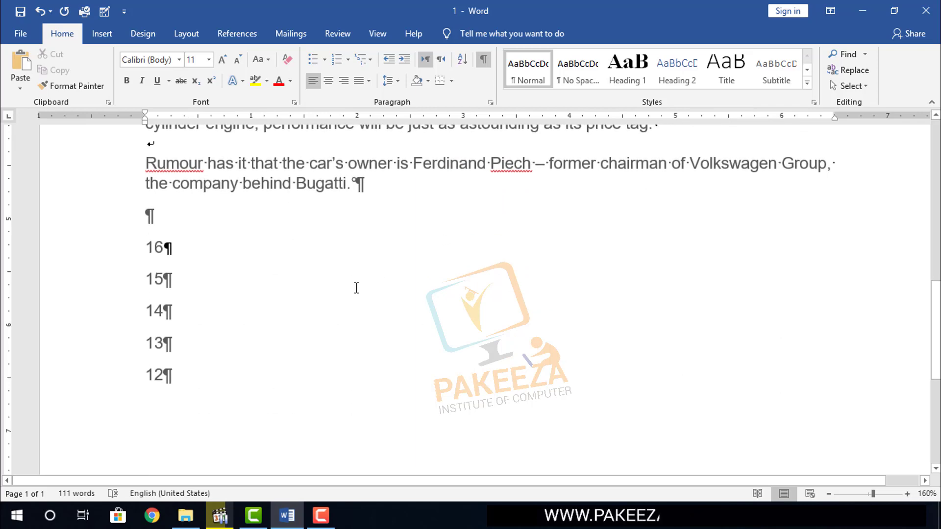
pyautogui.scroll(-4, 355, 288)
pyautogui.scroll(4, 353, 296)
pyautogui.scroll(5, 353, 297)
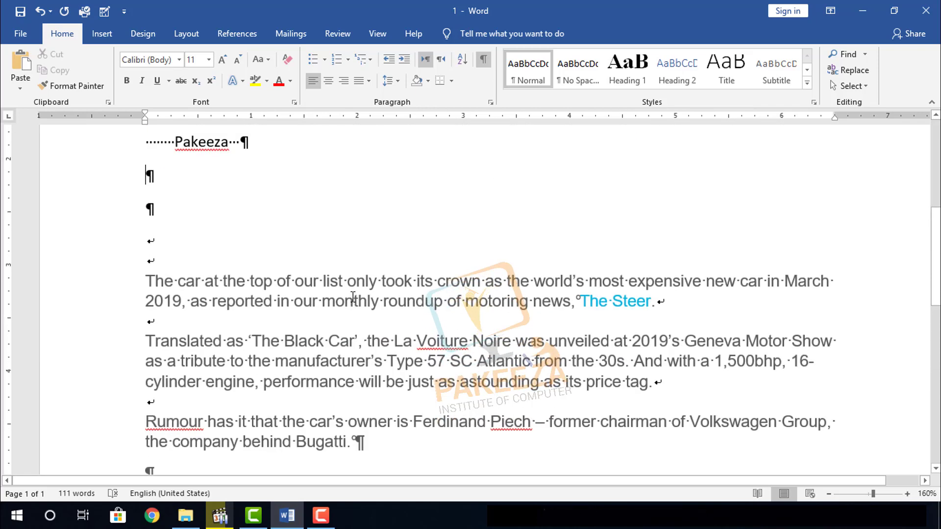
pyautogui.scroll(5, 353, 296)
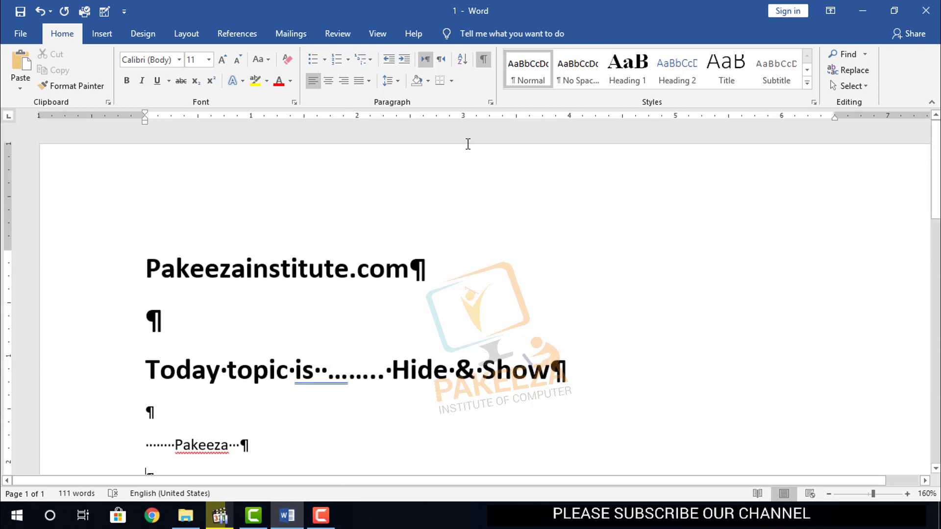
# Turn off Show/Hide ¶ so the car paragraphs and numbered lines show no paragraph marks.
pyautogui.click(481, 60)
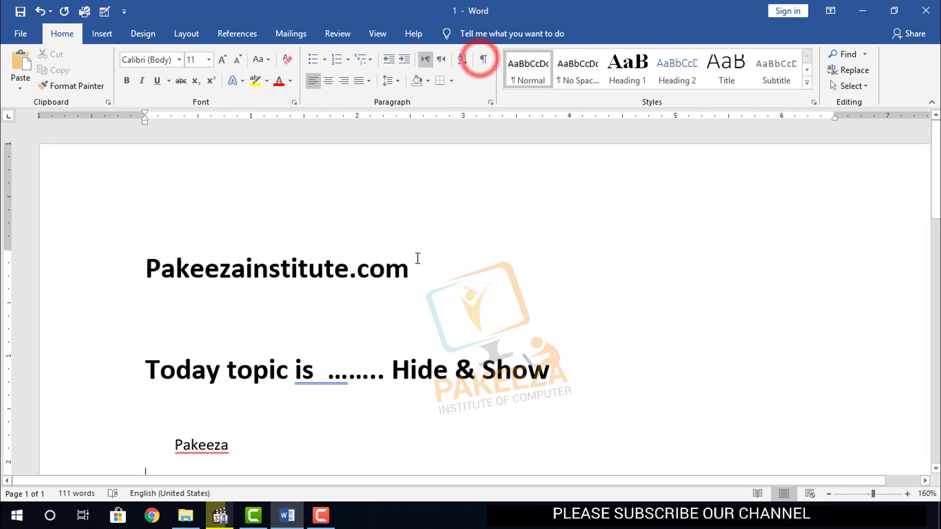
pyautogui.scroll(-2, 419, 270)
pyautogui.scroll(-3, 414, 282)
pyautogui.scroll(2, 414, 282)
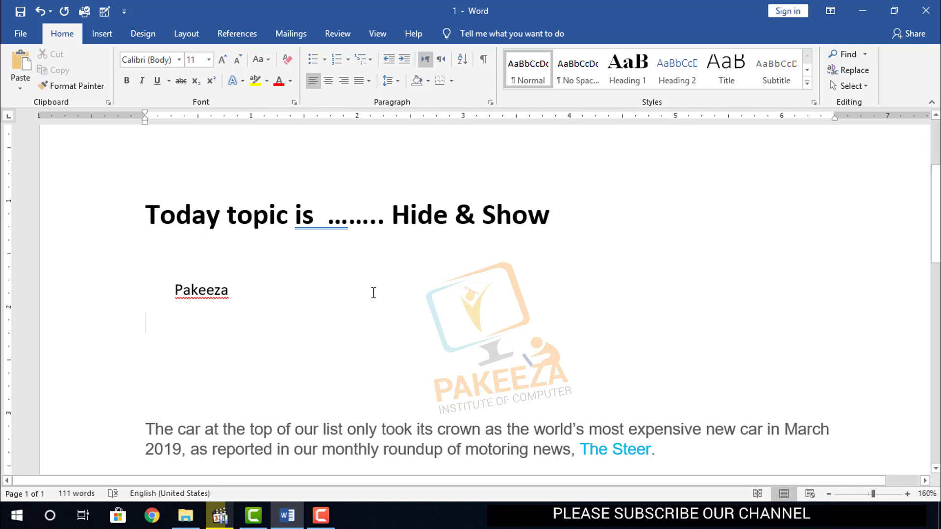
pyautogui.scroll(-4, 373, 292)
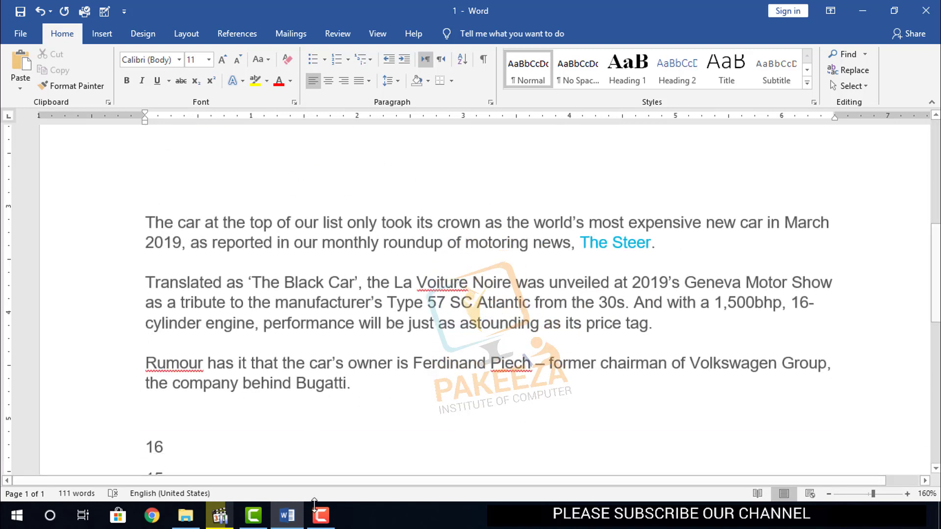